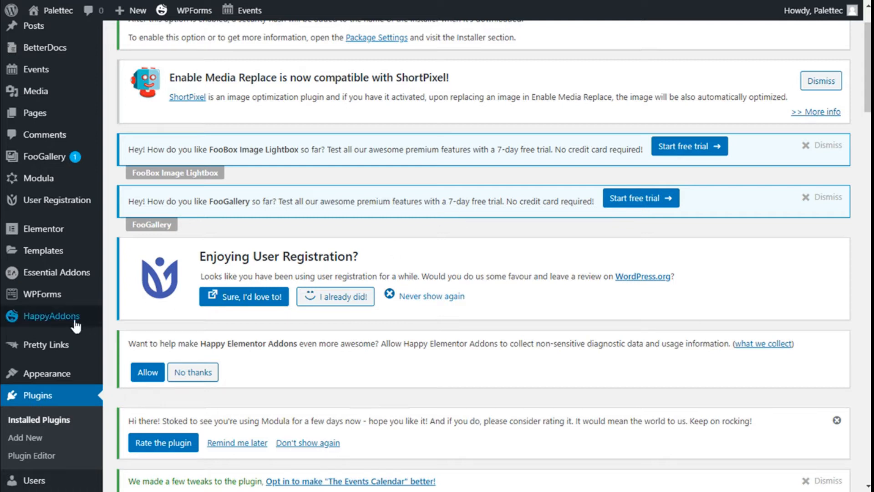
- Go to Plugins > Add New so the plugin search field is available
left_click(24, 438)
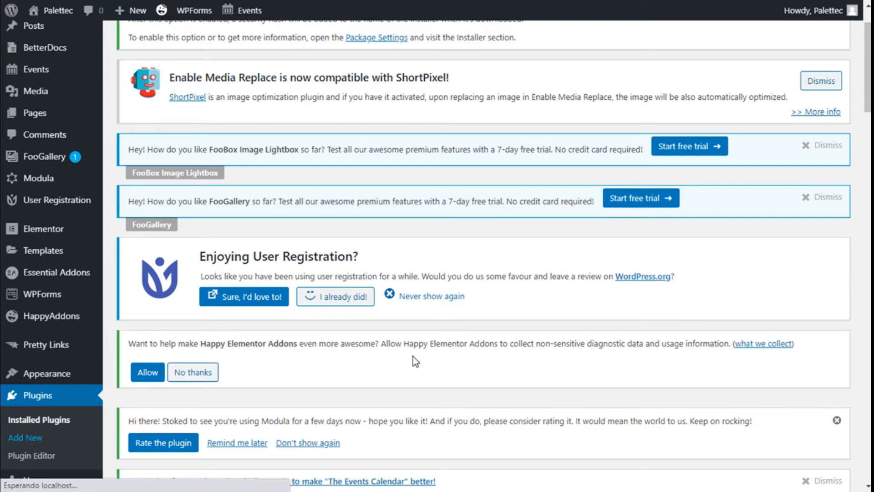
scroll(434, 352, "down", 5)
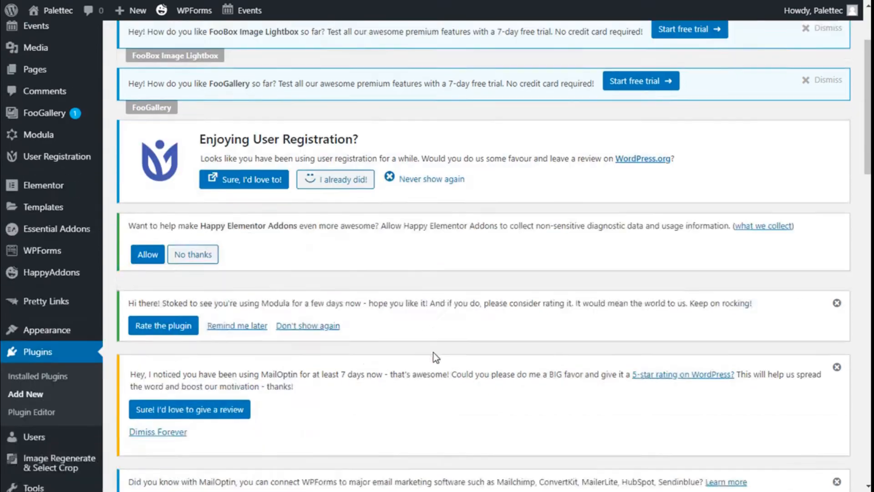
scroll(762, 310, "down", 3)
scroll(761, 310, "down", 4)
scroll(713, 274, "down", 2)
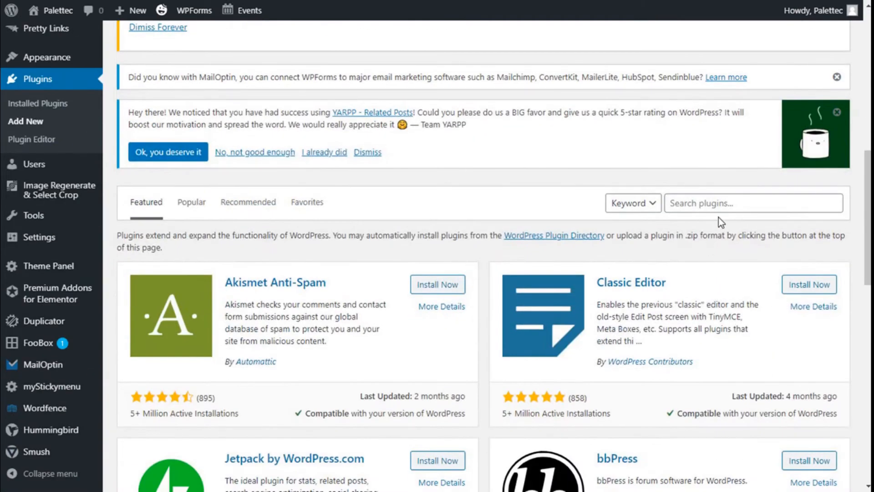
- Search the directory for 'chaty', then install and activate the Chaty chat widget plugin
left_click(728, 205)
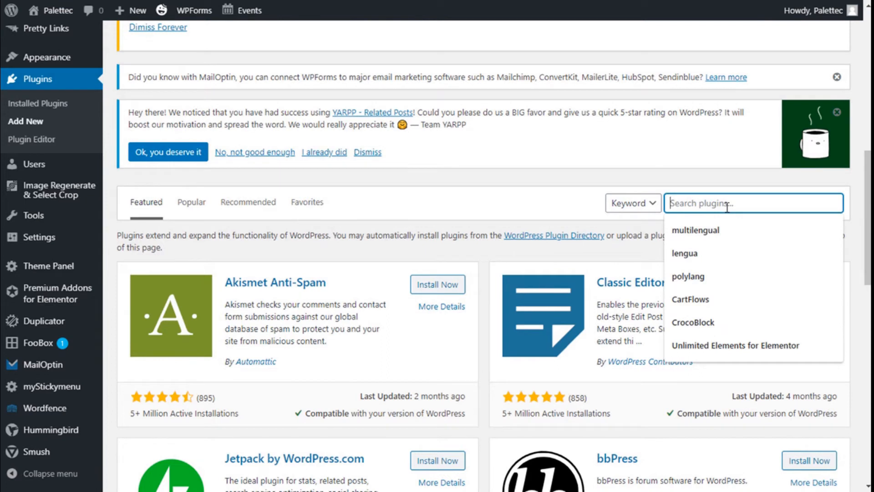
type("cha")
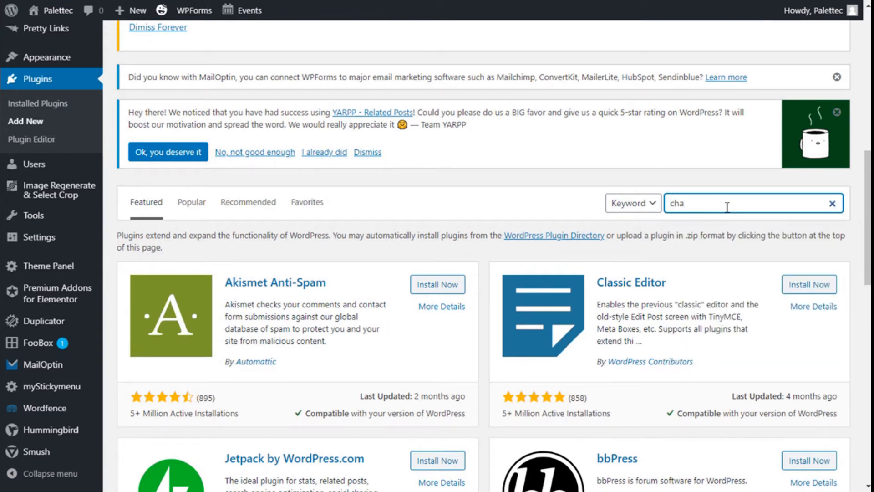
type("ty")
scroll(651, 220, "down", 3)
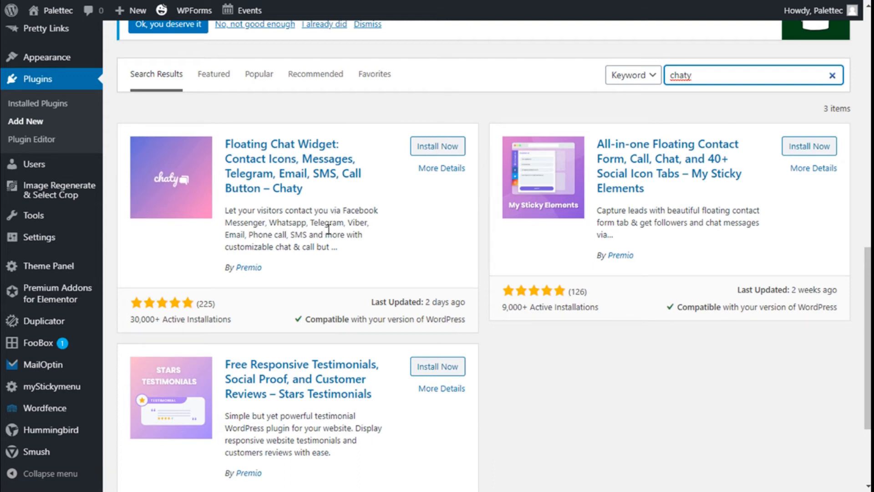
left_click(428, 147)
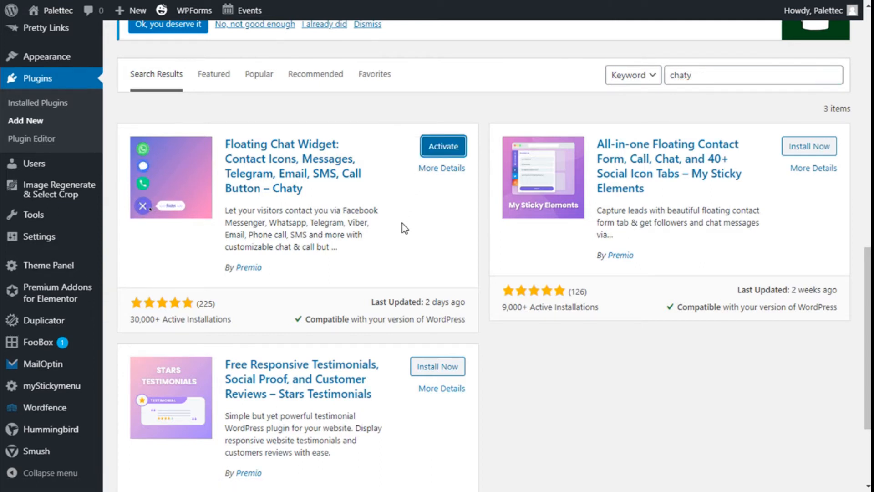
left_click(438, 147)
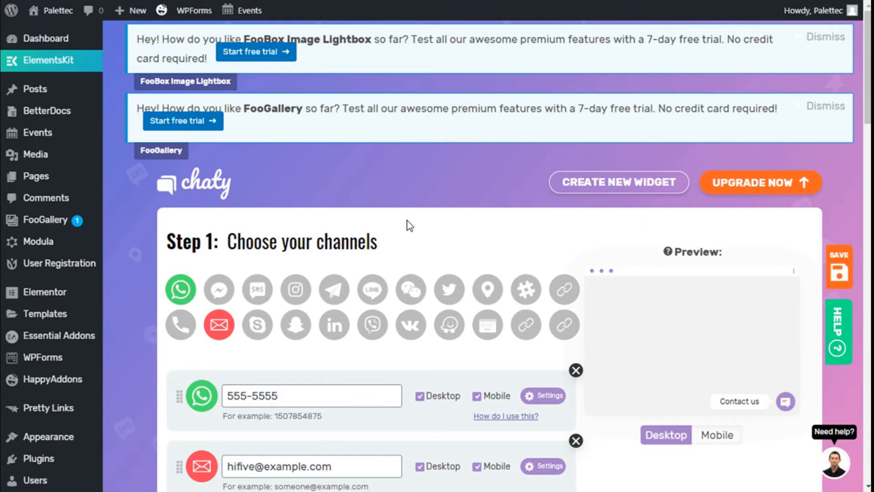
scroll(407, 221, "down", 2)
scroll(407, 221, "down", 2)
scroll(407, 221, "down", 2)
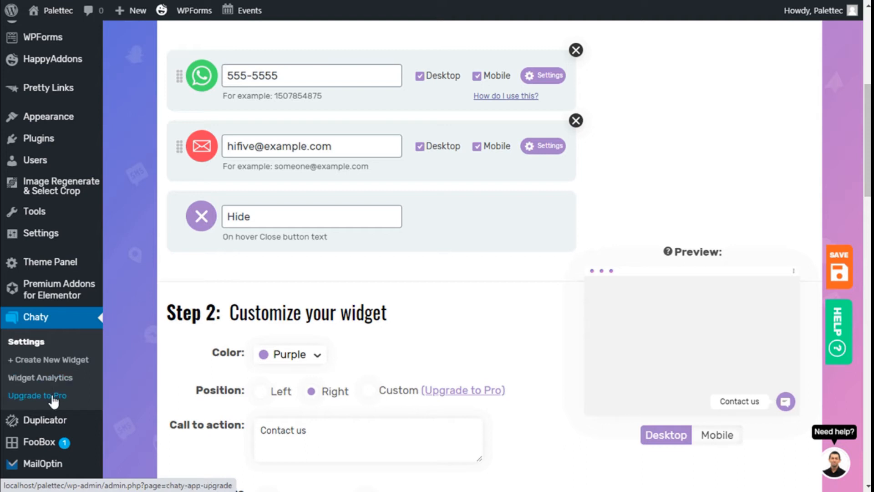
scroll(335, 309, "up", 5)
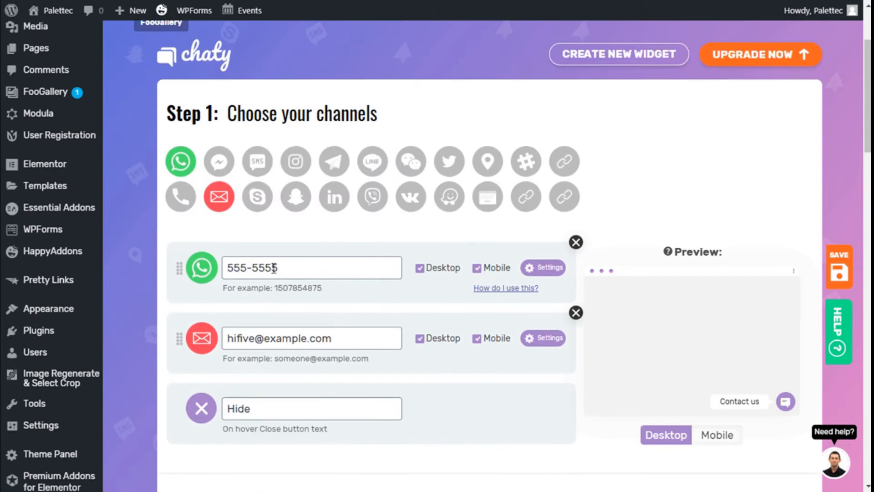
scroll(274, 268, "down", 1)
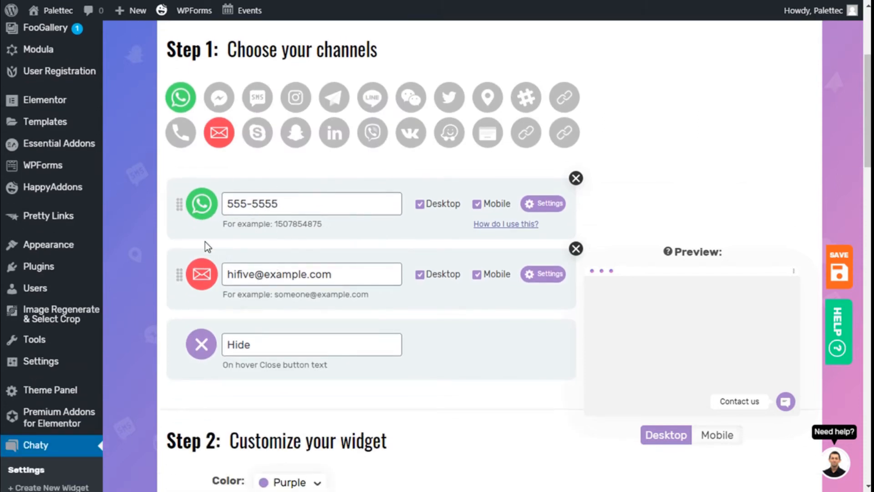
- Remove the WhatsApp and Email rows so the widget has no channels
left_click(576, 178)
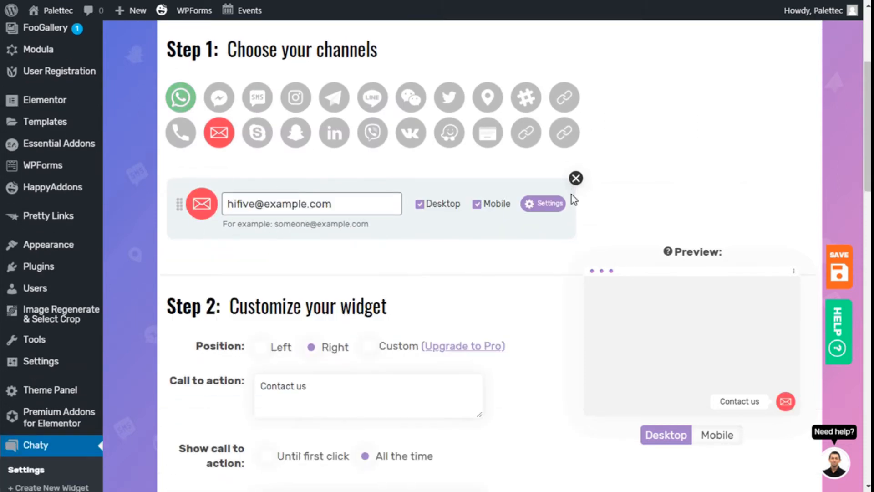
left_click(576, 178)
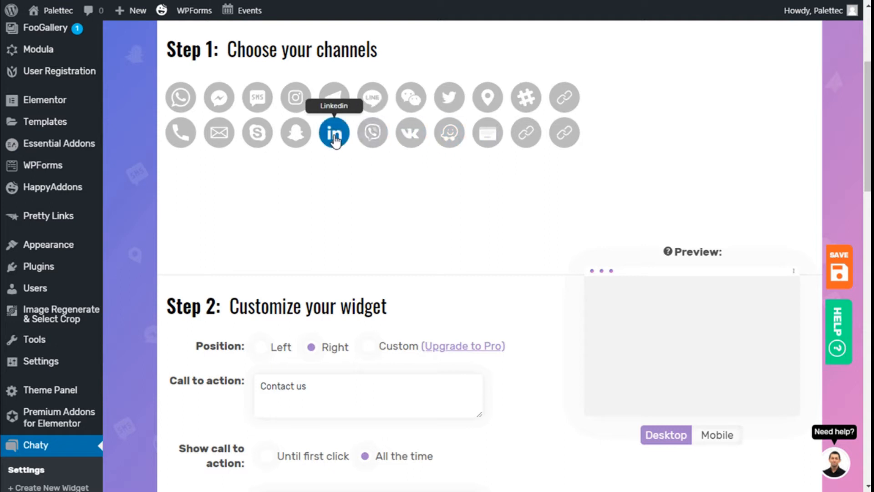
left_click(296, 133)
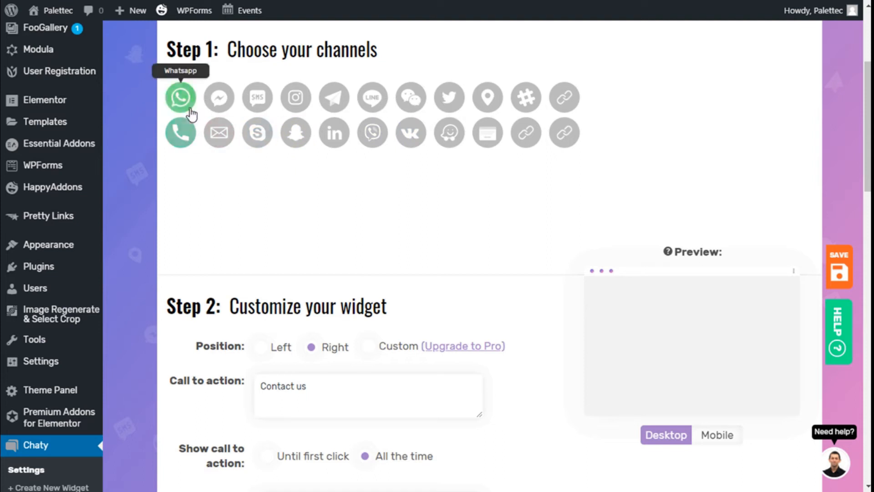
left_click(181, 99)
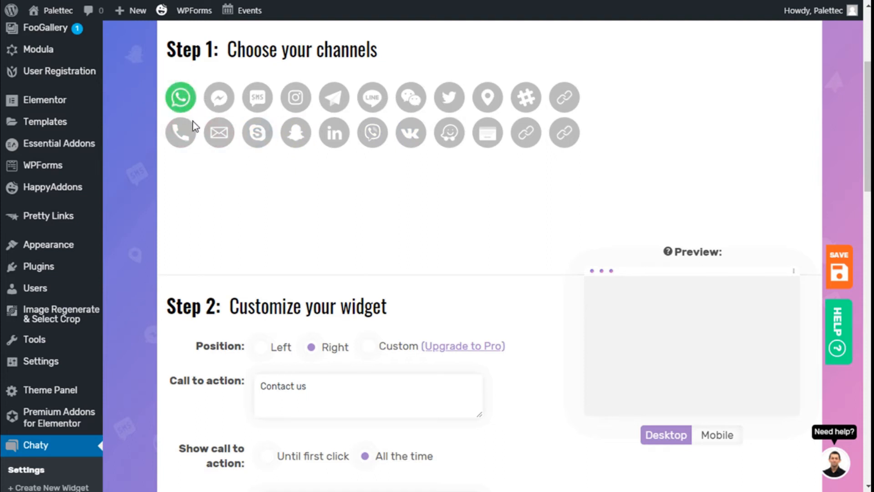
scroll(190, 137, "down", 2)
scroll(191, 137, "up", 2)
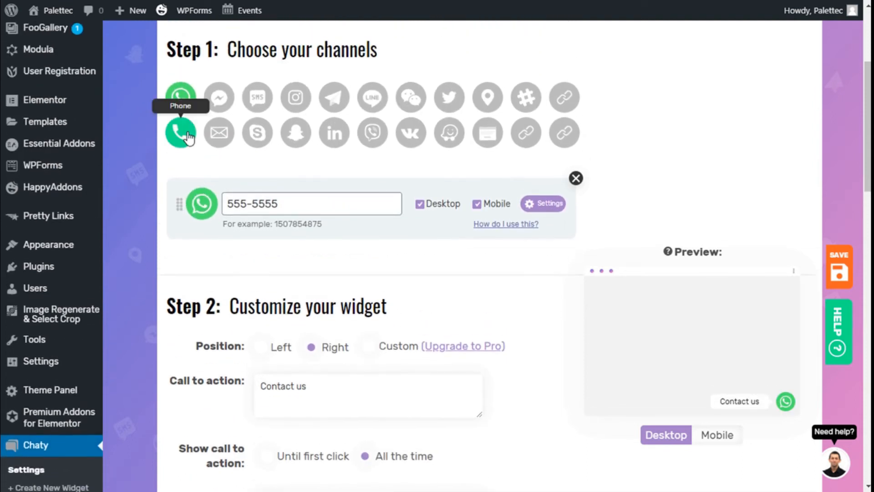
left_click(180, 133)
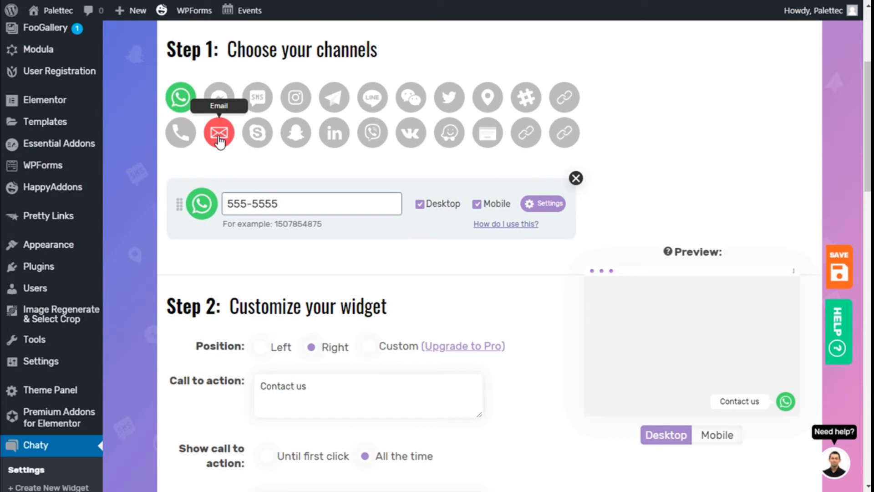
left_click(220, 133)
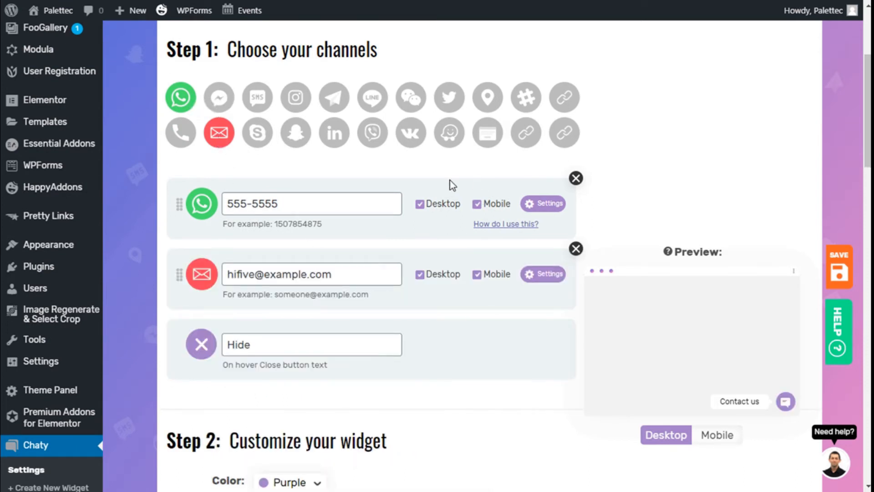
scroll(451, 185, "down", 1)
left_click_drag(179, 211, 178, 217)
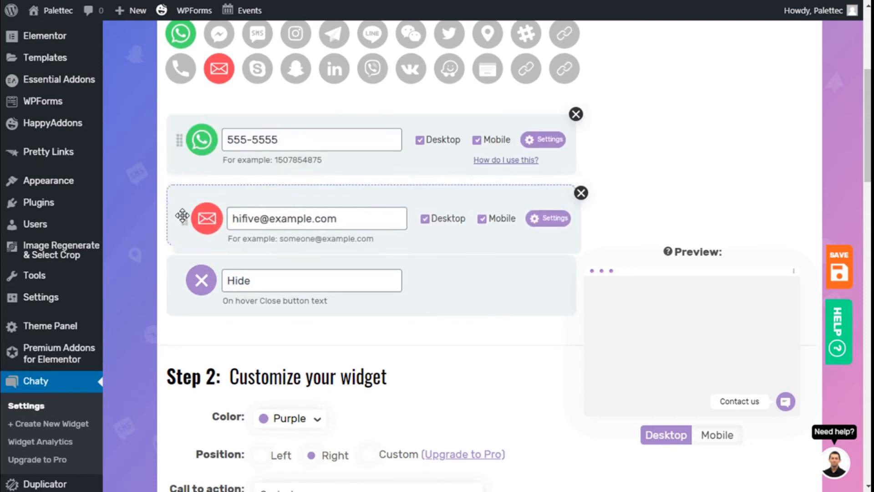
left_click(248, 139)
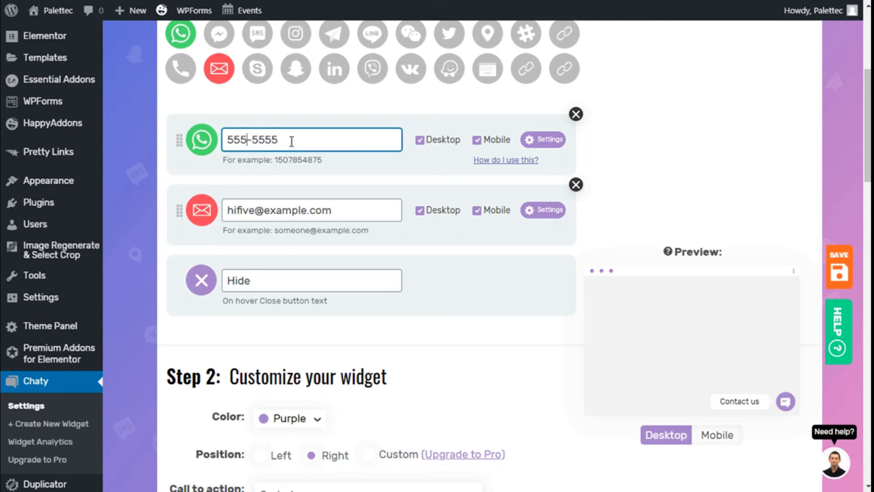
left_click_drag(291, 141, 234, 141)
left_click(313, 141)
left_click(420, 140)
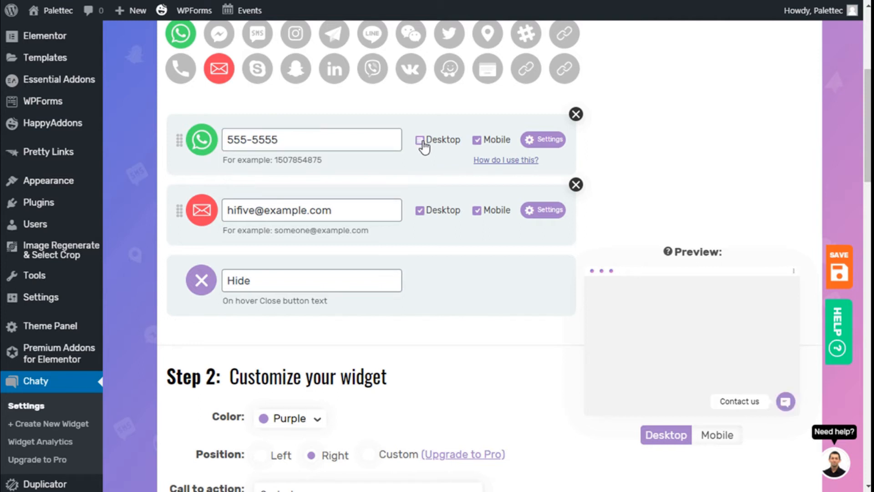
left_click(421, 140)
left_click(558, 147)
scroll(315, 178, "down", 2)
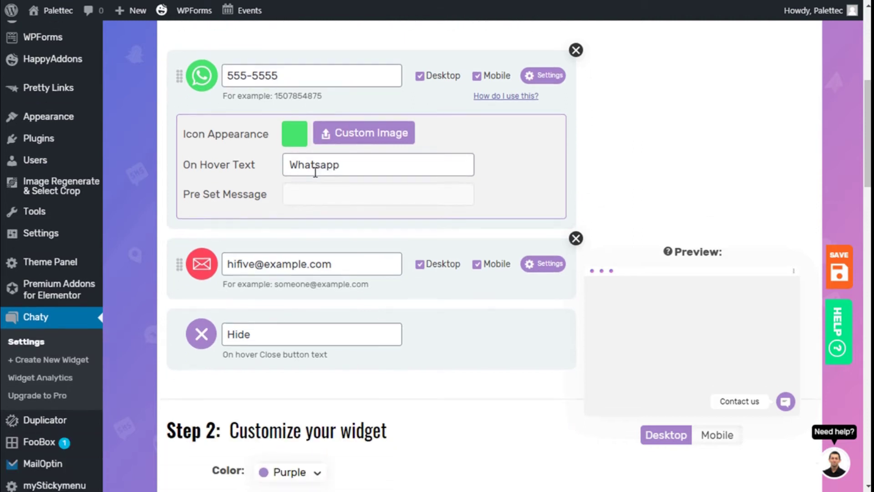
left_click(297, 137)
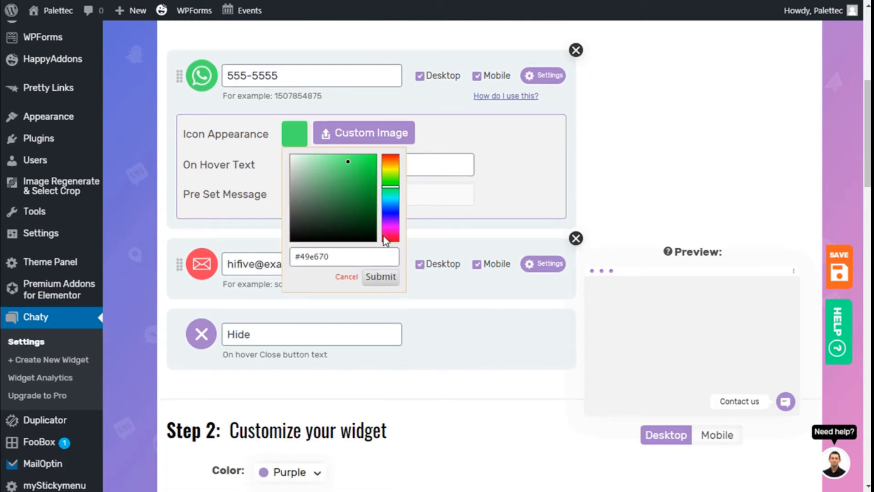
left_click(288, 146)
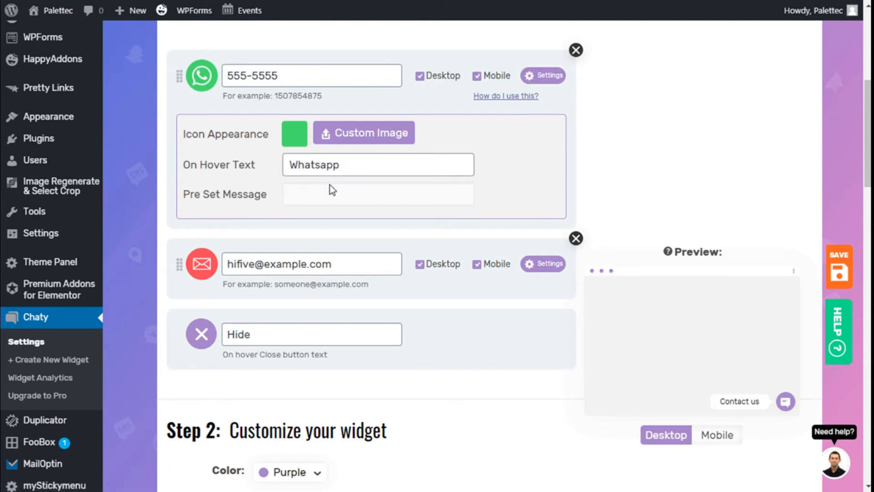
left_click(544, 264)
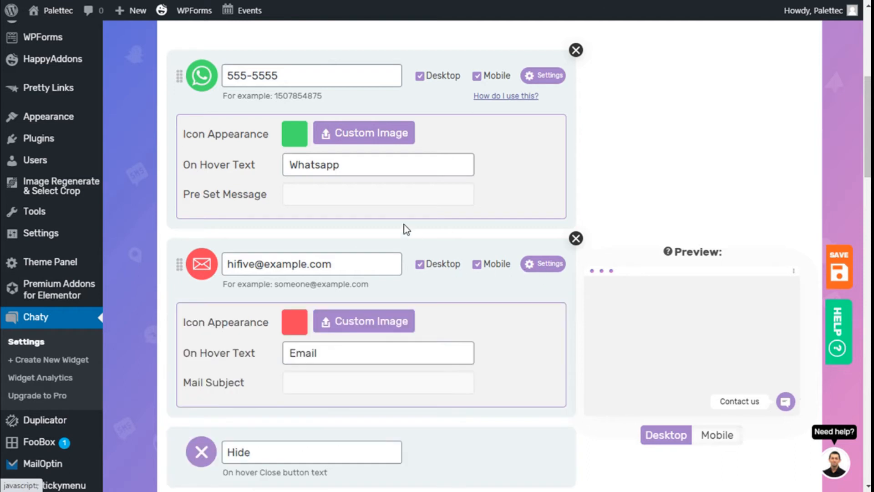
scroll(403, 229, "down", 2)
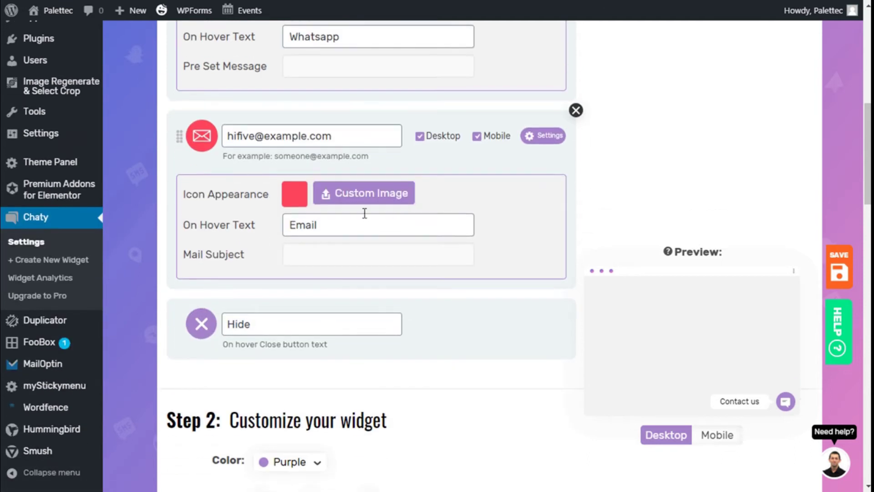
left_click_drag(347, 138, 228, 136)
left_click(335, 137)
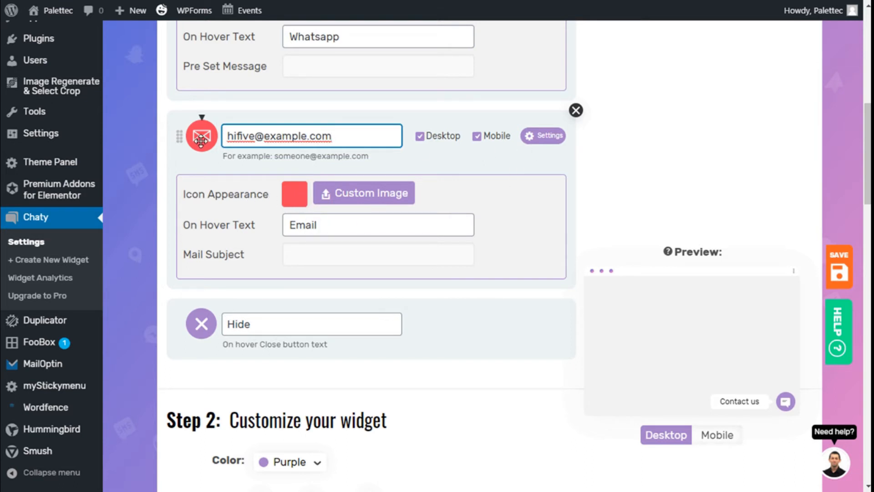
scroll(369, 130, "down", 2)
scroll(342, 137, "down", 2)
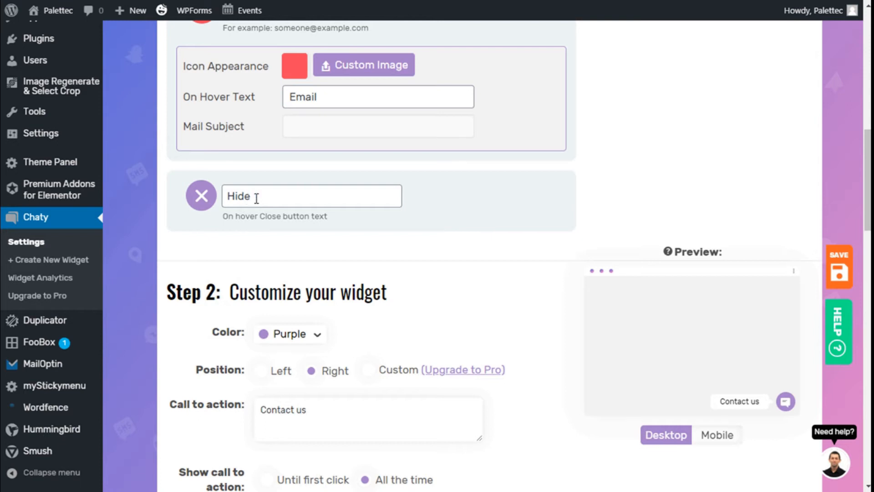
left_click(256, 197)
scroll(494, 187, "down", 2)
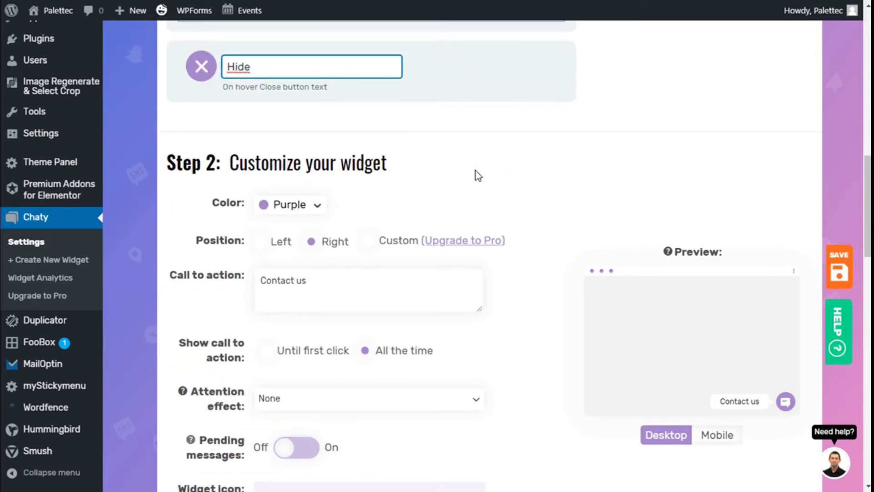
scroll(478, 177, "down", 2)
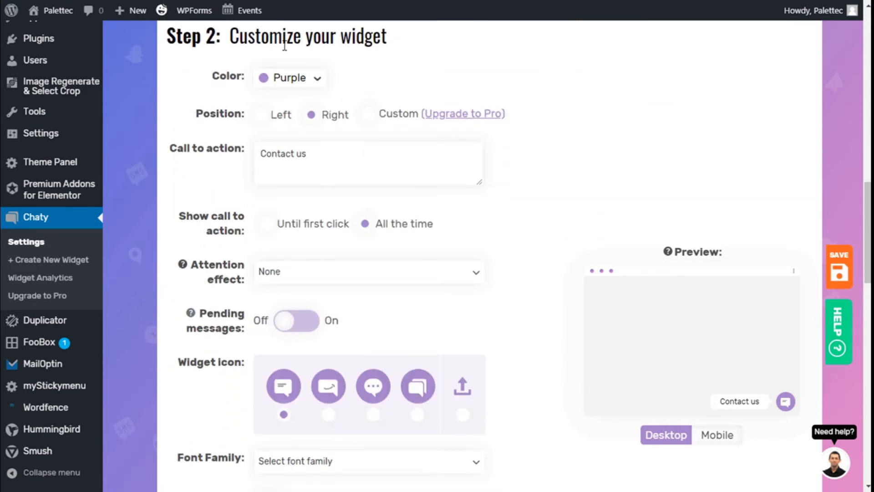
left_click(284, 78)
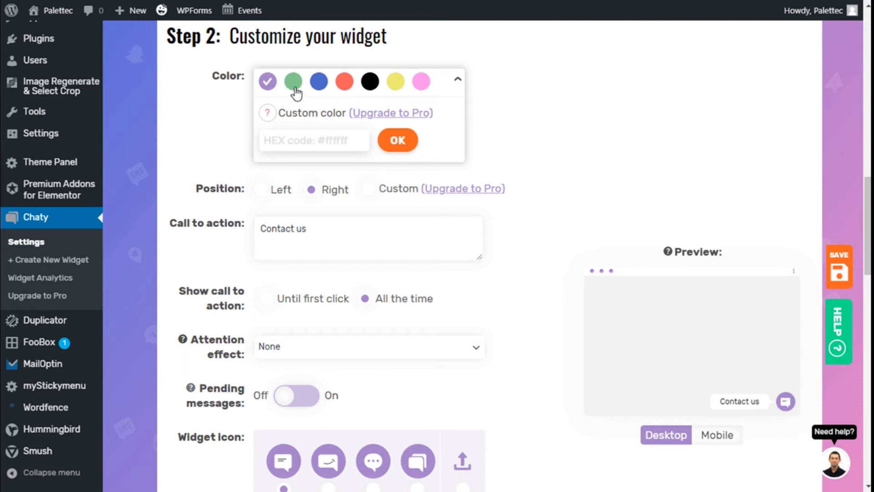
left_click(319, 81)
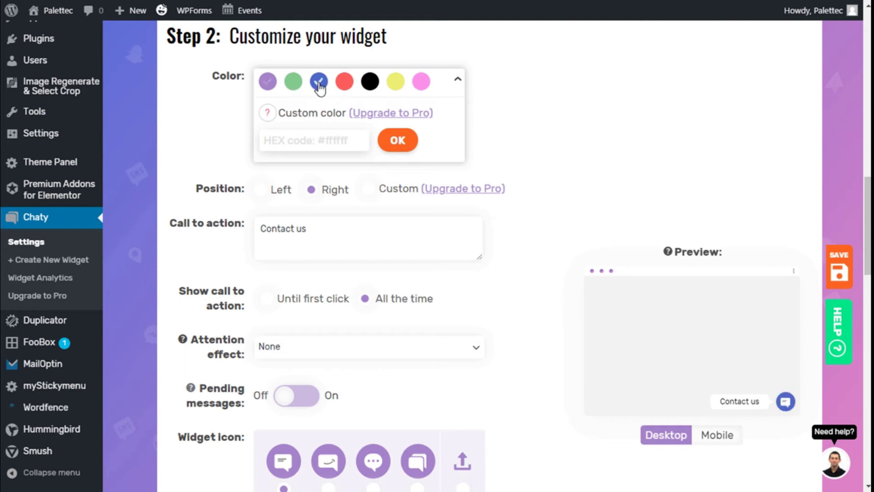
left_click(344, 81)
left_click(395, 82)
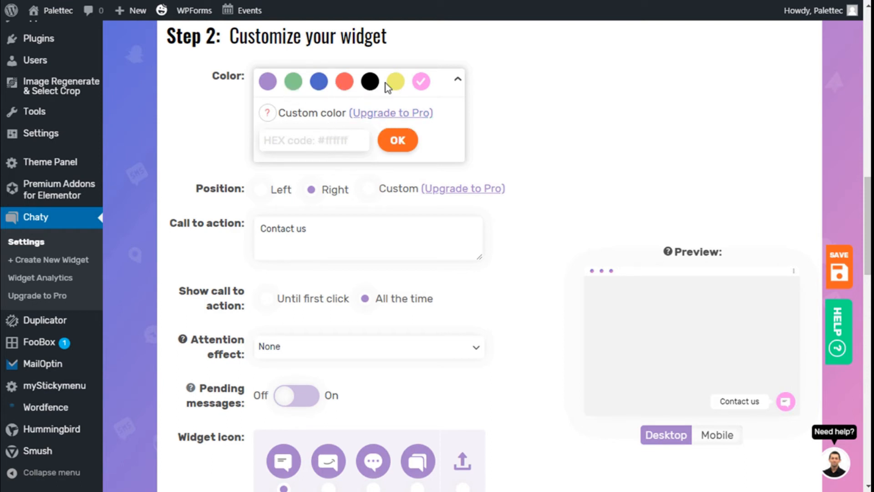
left_click(267, 83)
left_click(459, 84)
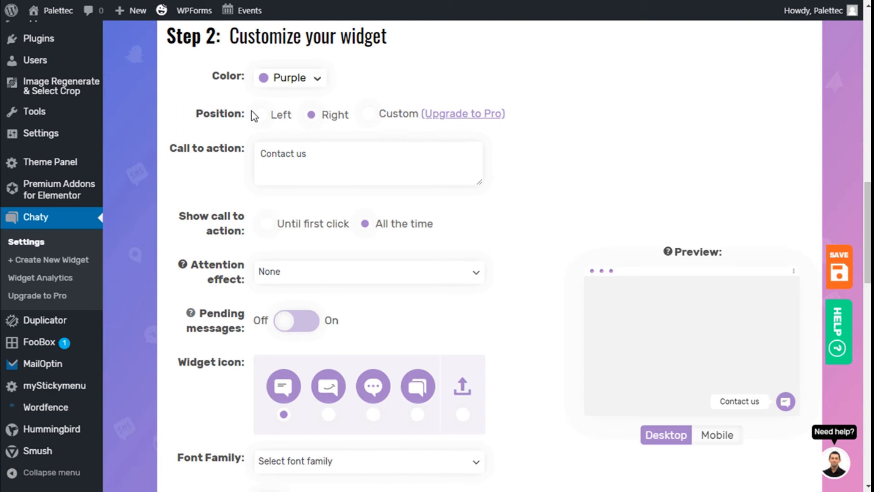
- Keep the widget positioned right and replace the call-to-action 'Contact us' with 'Chat with us'
left_click(287, 117)
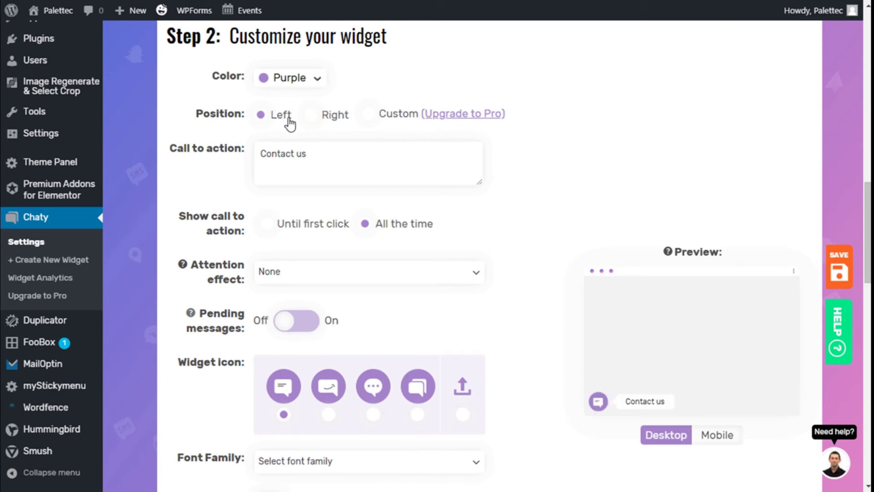
left_click(336, 114)
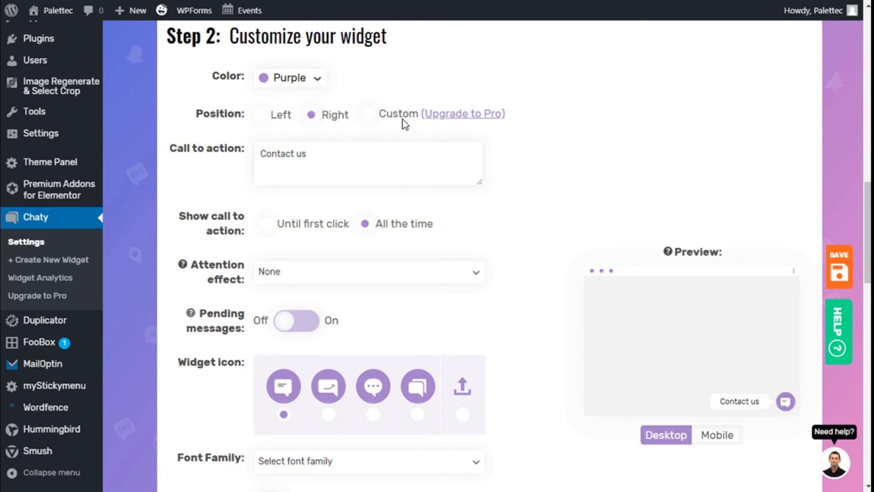
scroll(383, 123, "down", 2)
scroll(354, 121, "up", 3)
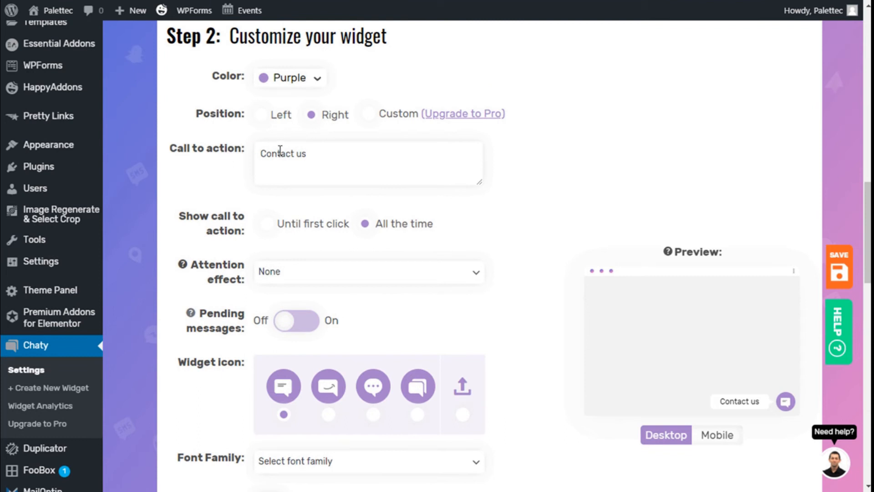
left_click_drag(331, 151, 272, 154)
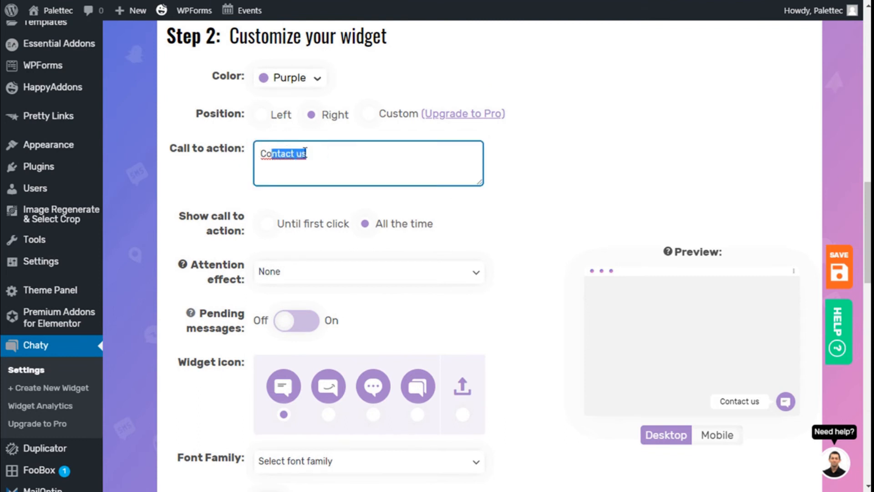
left_click_drag(314, 153, 214, 159)
type("Chat with us")
scroll(270, 168, "down", 2)
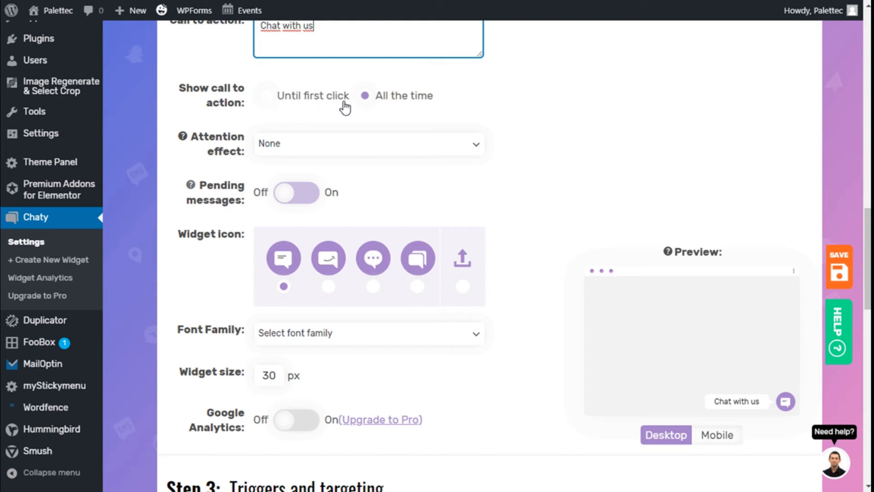
scroll(377, 98, "down", 1)
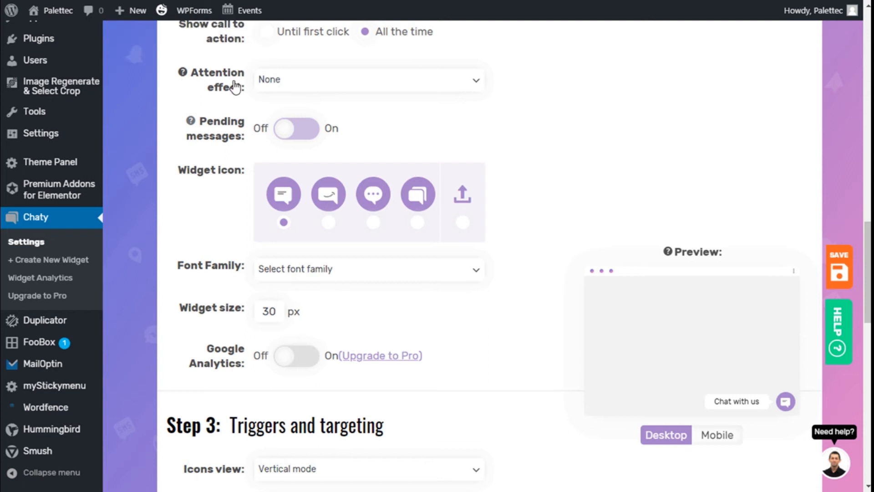
scroll(280, 93, "up", 2)
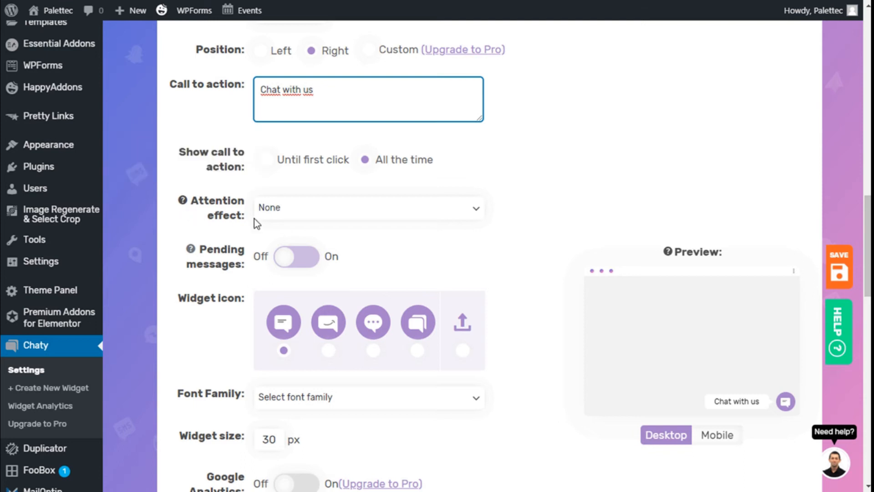
left_click(318, 207)
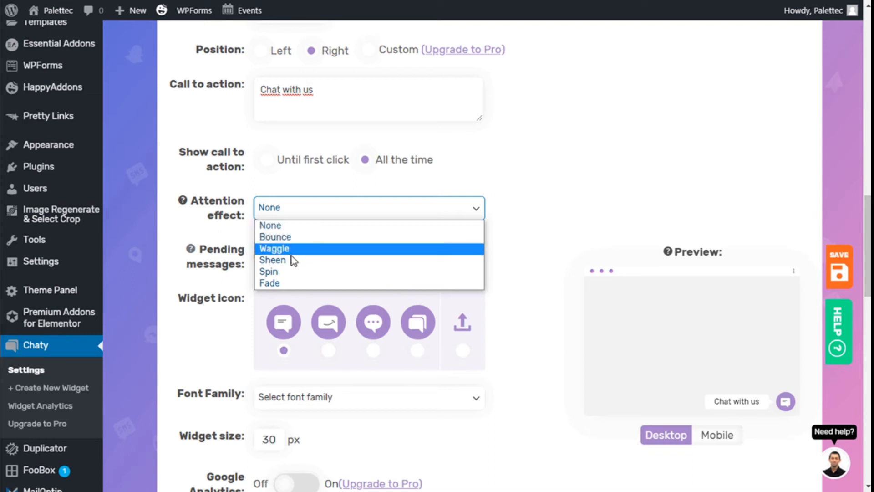
- Preview Fade and Bounce, leave attention effect at None, and switch Pending messages on
left_click(289, 286)
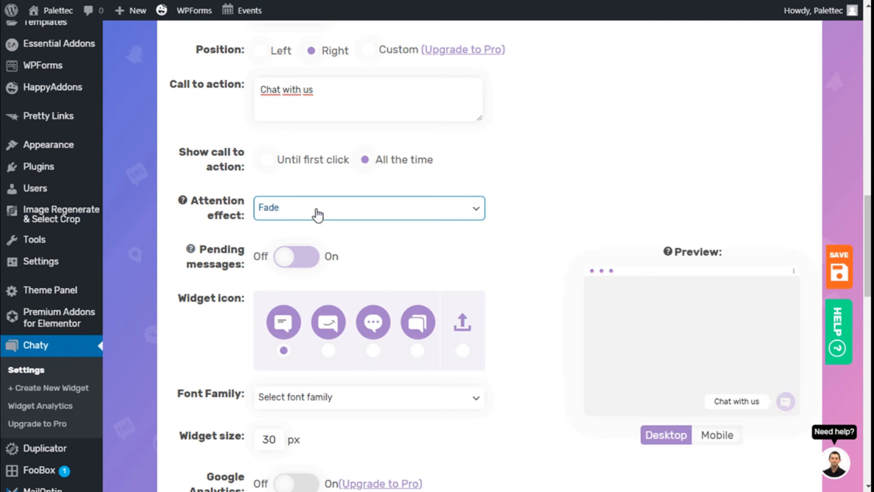
left_click(342, 208)
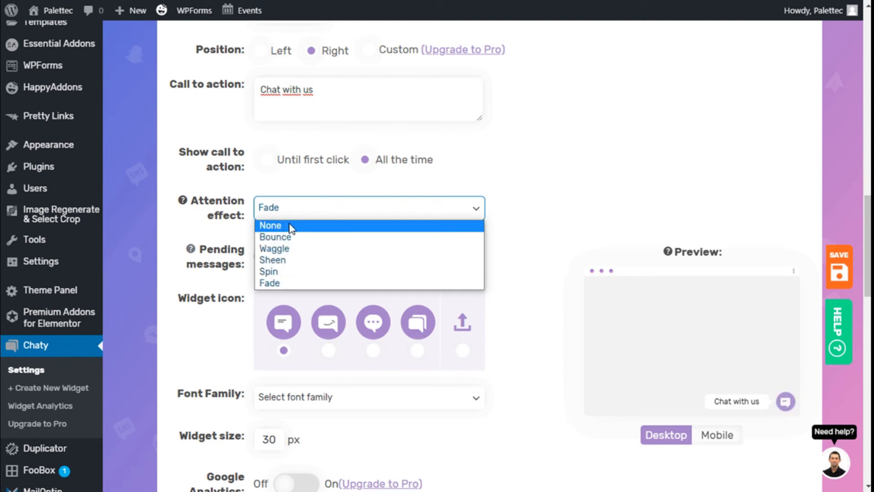
left_click(276, 236)
left_click(316, 208)
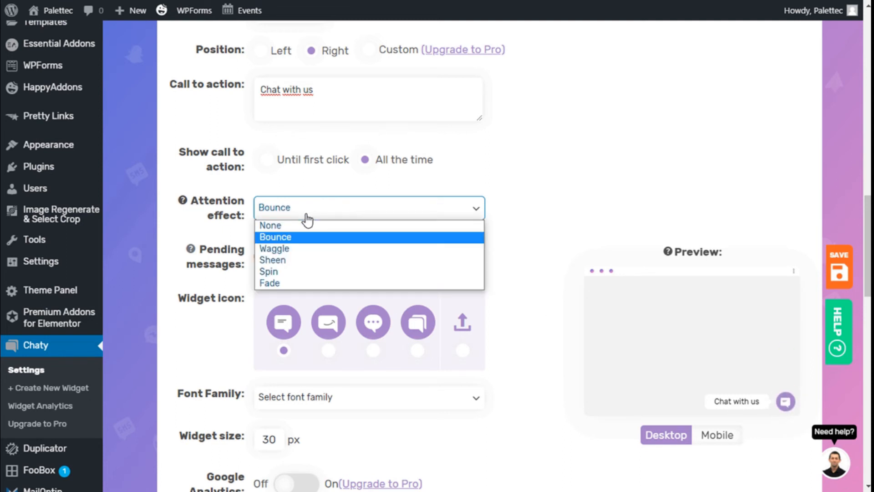
left_click(273, 224)
scroll(317, 176, "down", 2)
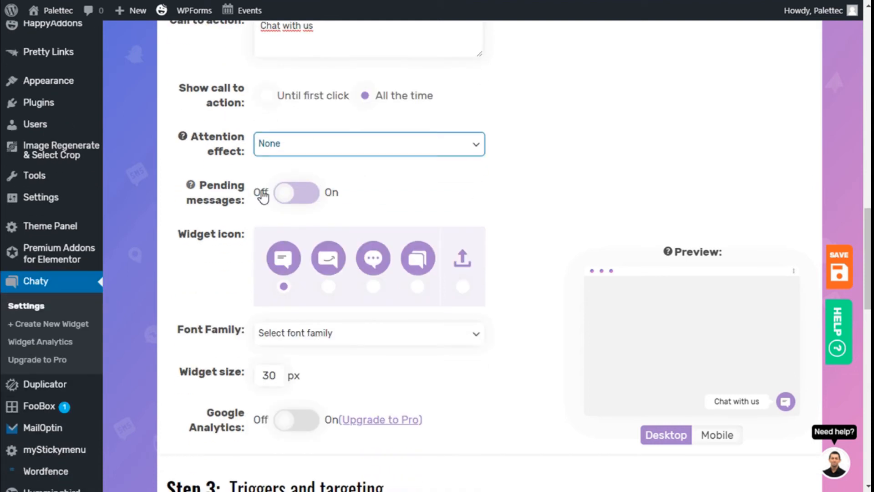
left_click(290, 193)
scroll(500, 271, "down", 2)
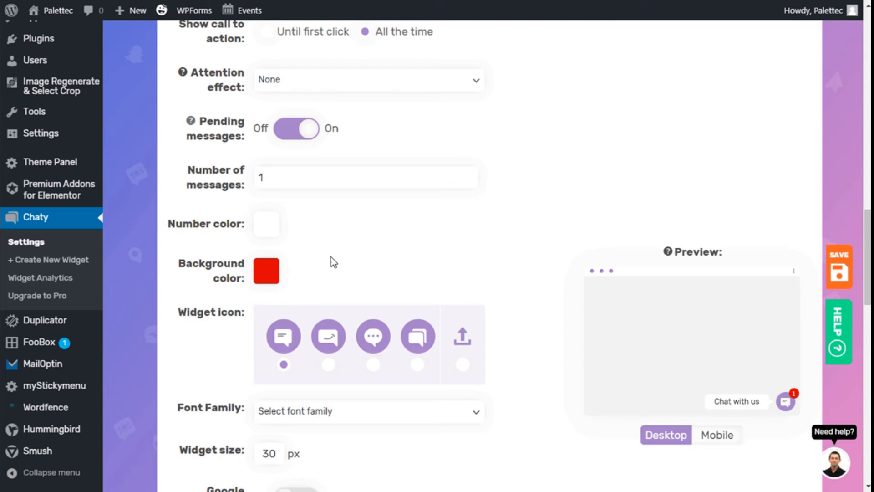
scroll(332, 257, "down", 3)
scroll(331, 253, "up", 3)
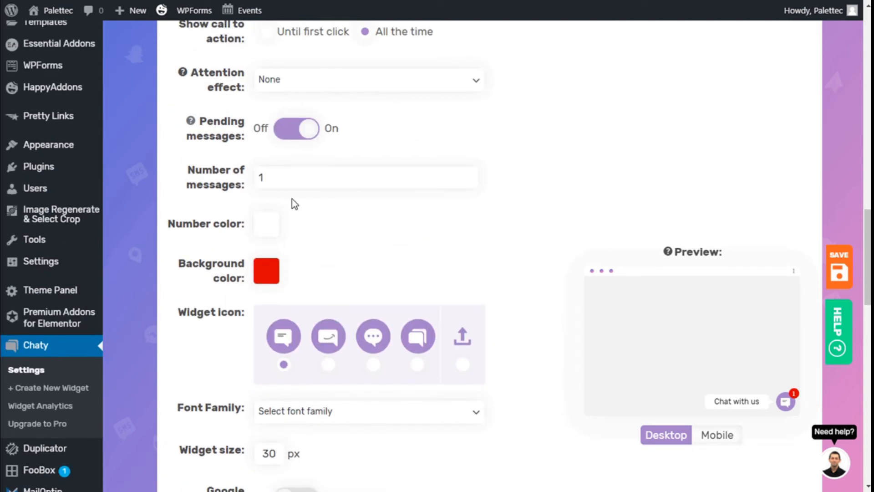
scroll(302, 199, "down", 2)
- Compare the icon designs and settle on the dotted speech bubble as the widget icon
left_click(328, 208)
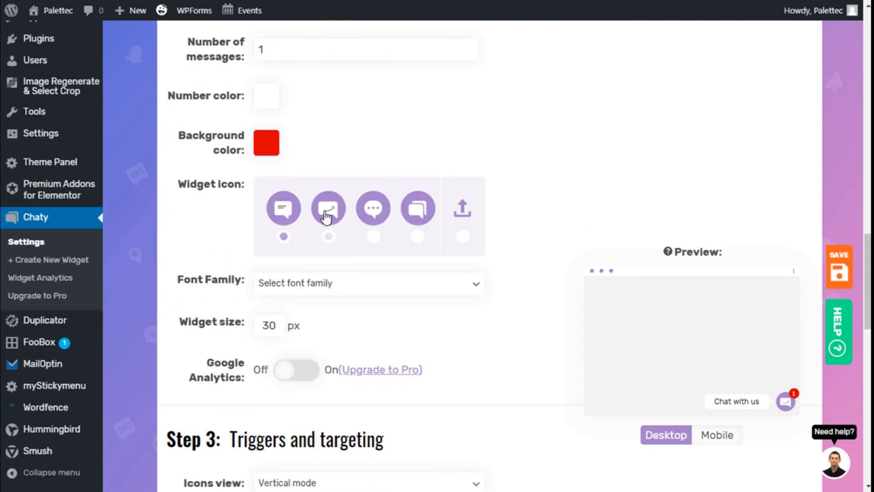
left_click(373, 219)
left_click(412, 215)
left_click(373, 211)
scroll(487, 206, "down", 1)
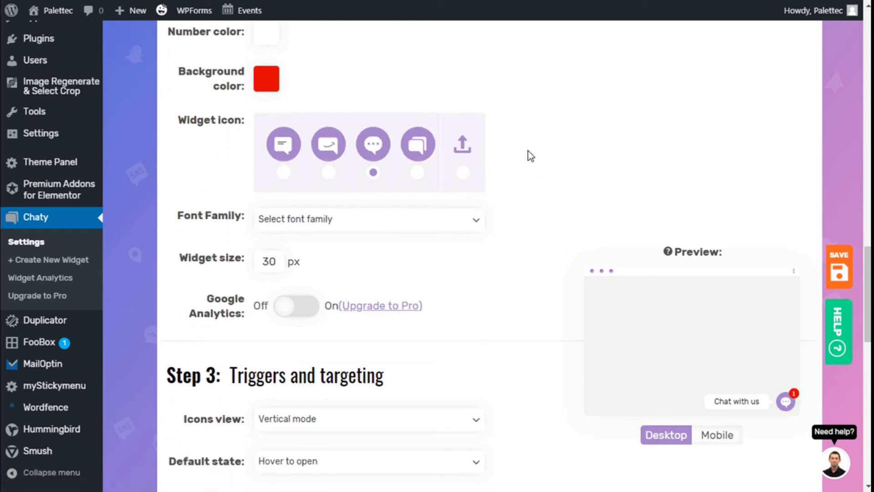
scroll(526, 154, "down", 1)
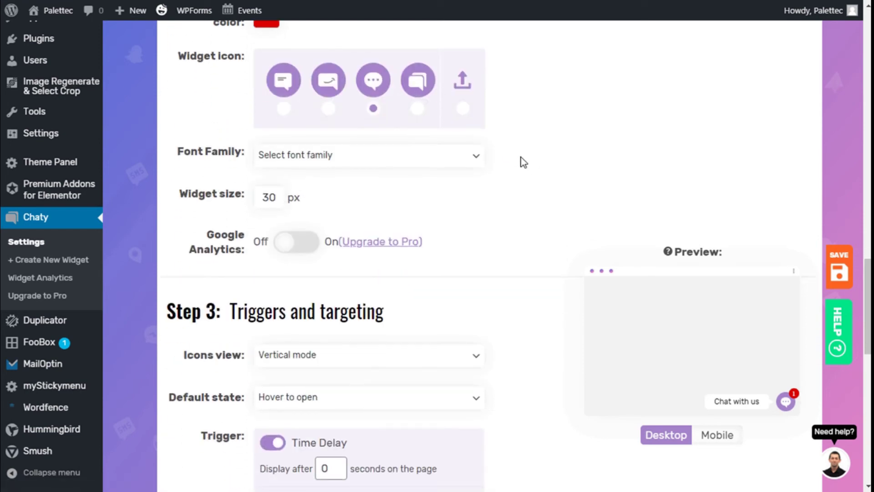
- Leave the font family unchanged and set the widget size to 54 px
left_click(301, 156)
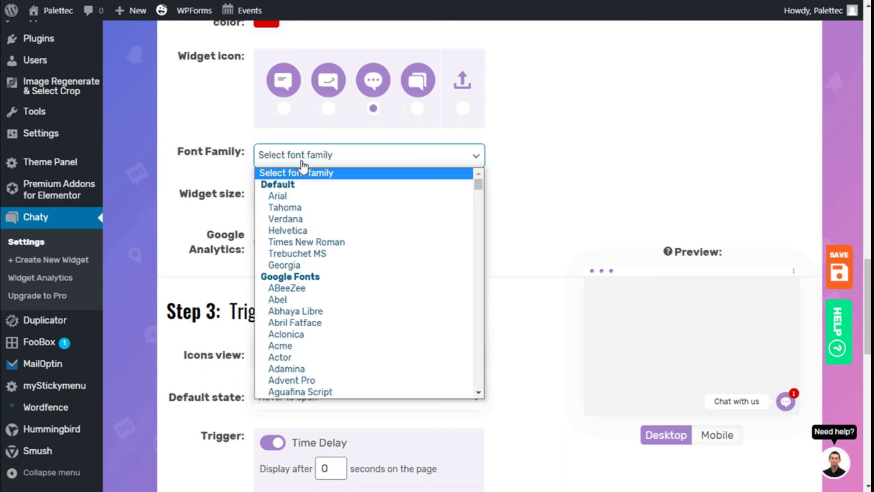
left_click(345, 156)
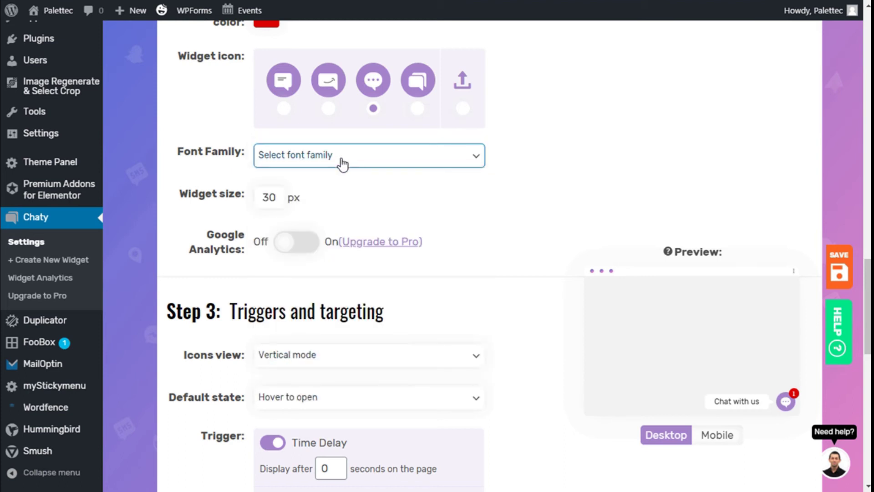
left_click(269, 197)
type("54")
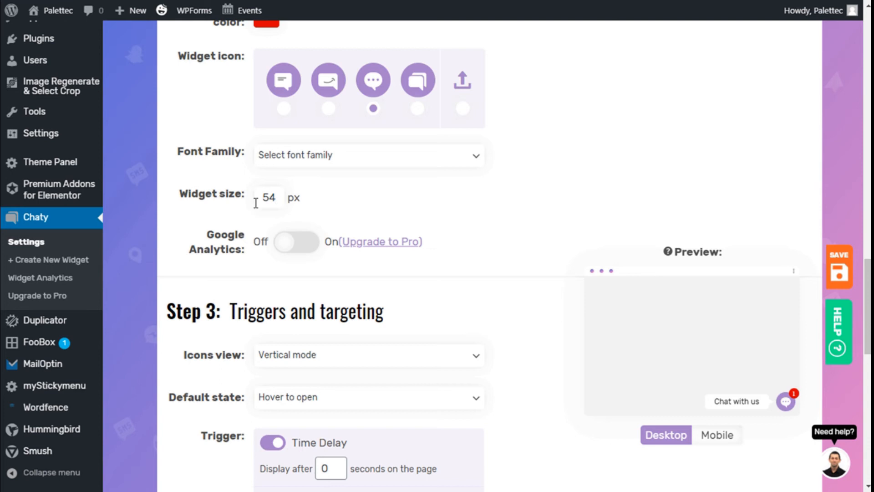
scroll(349, 184, "down", 1)
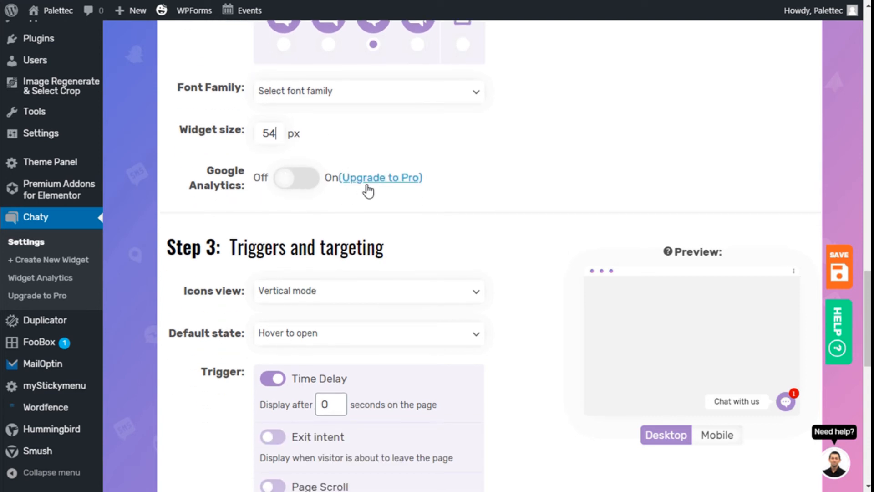
scroll(469, 182, "down", 2)
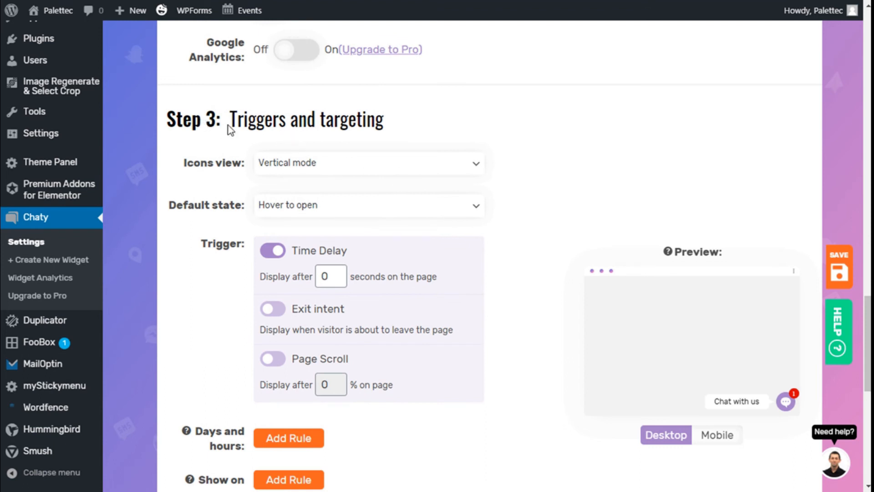
scroll(356, 132, "down", 1)
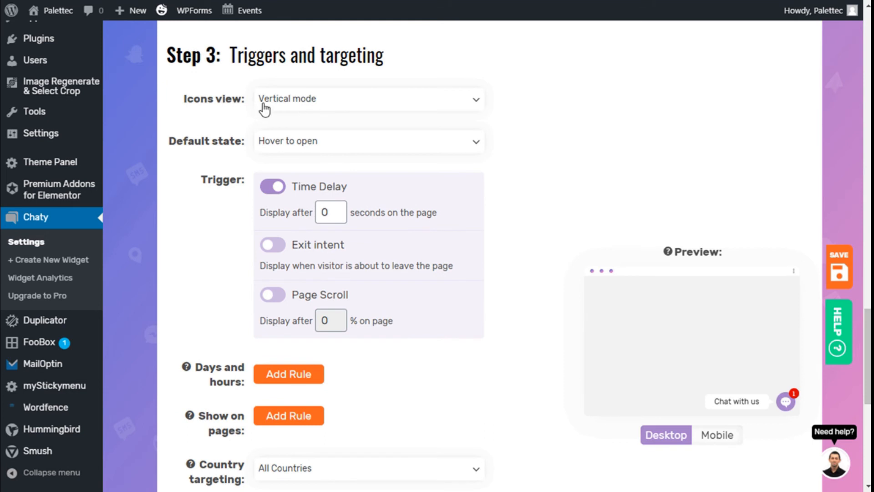
left_click(292, 103)
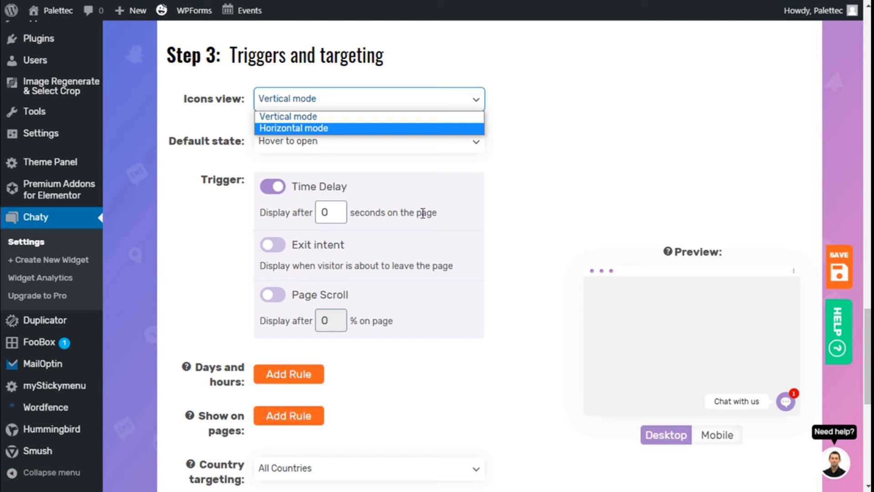
left_click(318, 129)
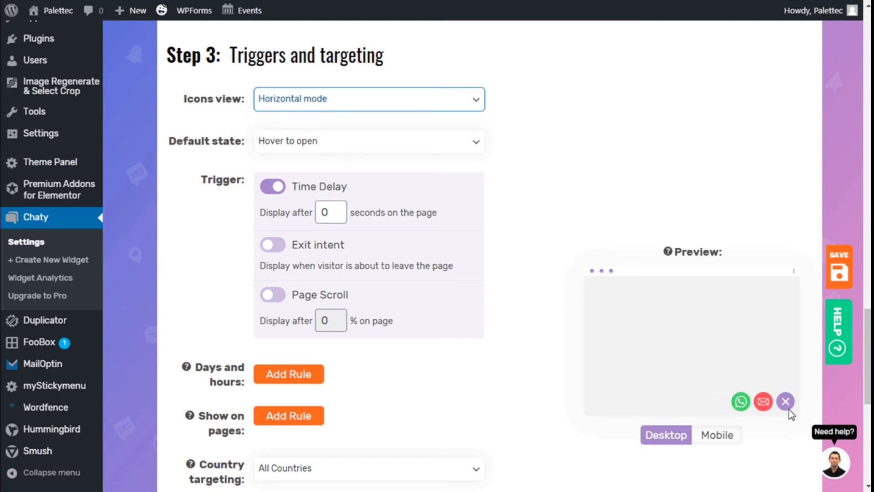
left_click(303, 141)
left_click(315, 100)
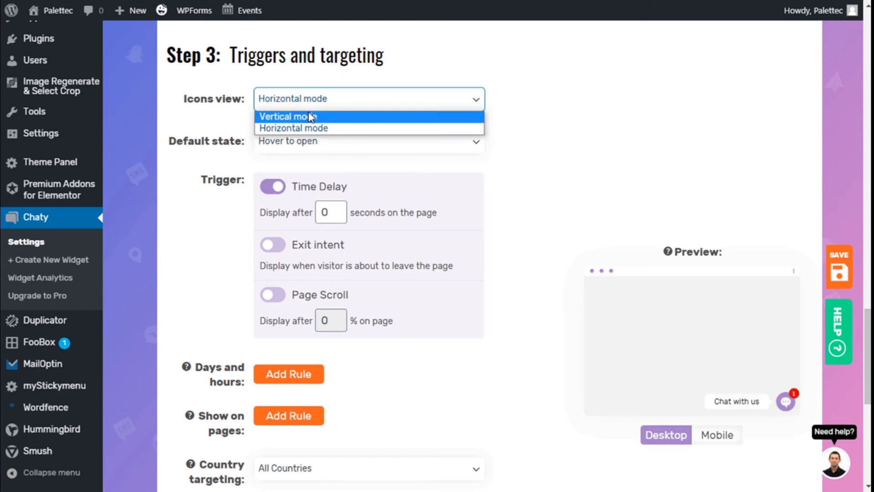
left_click(301, 113)
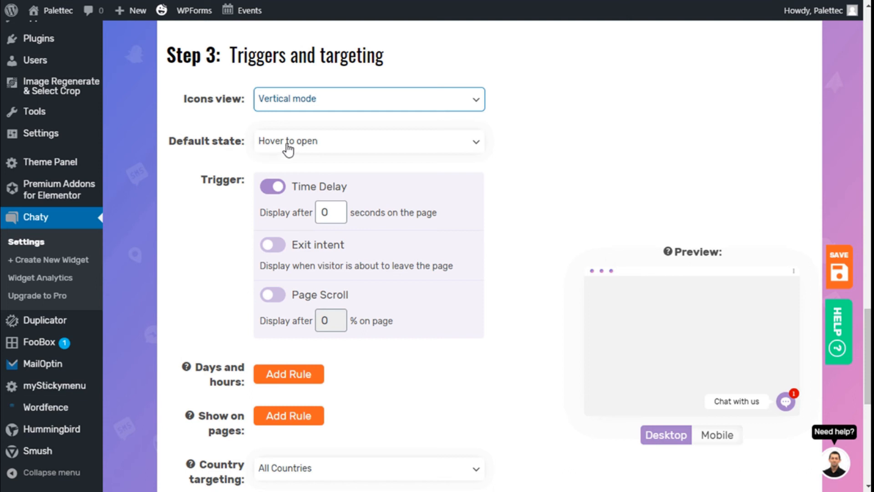
left_click(287, 141)
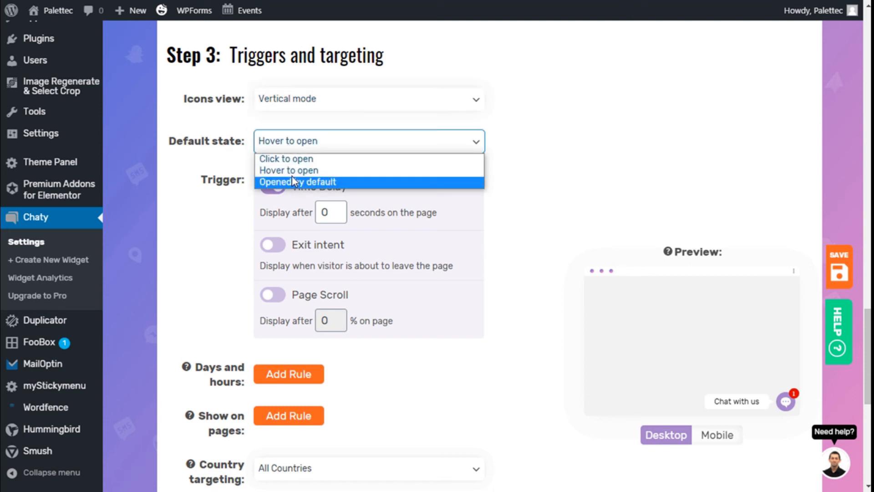
left_click(291, 170)
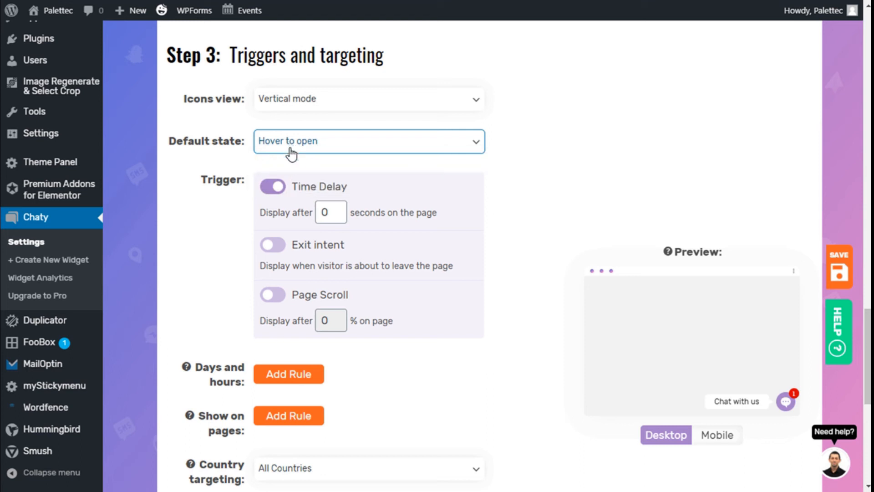
scroll(334, 160, "down", 1)
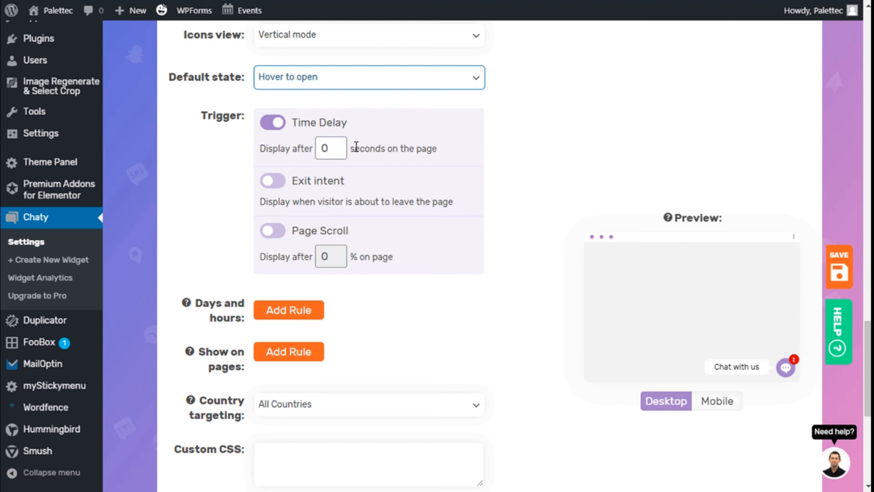
left_click(329, 148)
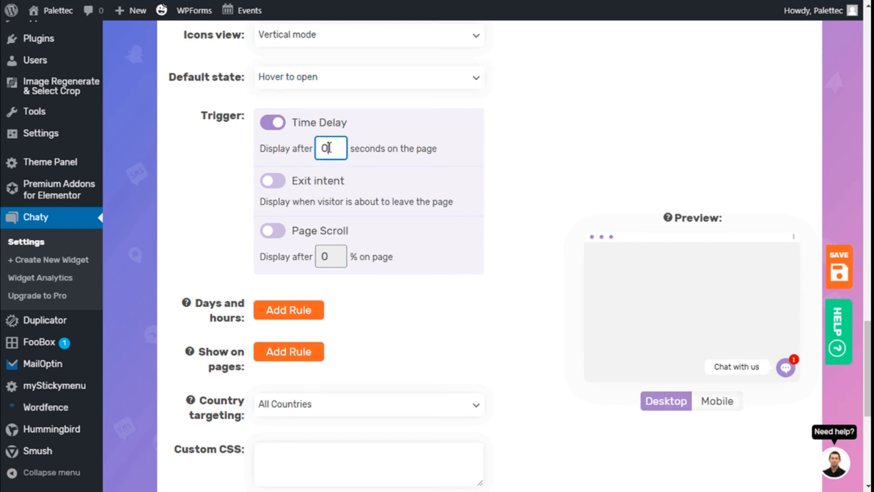
scroll(363, 164, "down", 1)
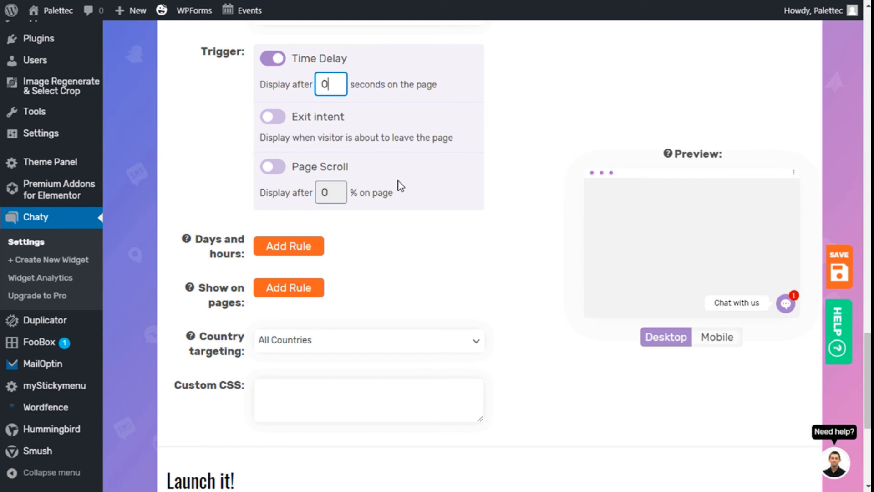
scroll(398, 181, "down", 1)
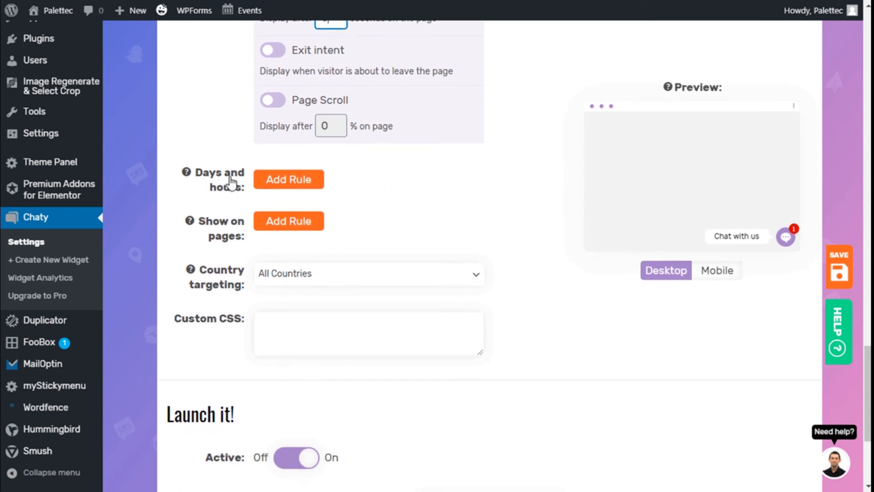
scroll(233, 179, "down", 1)
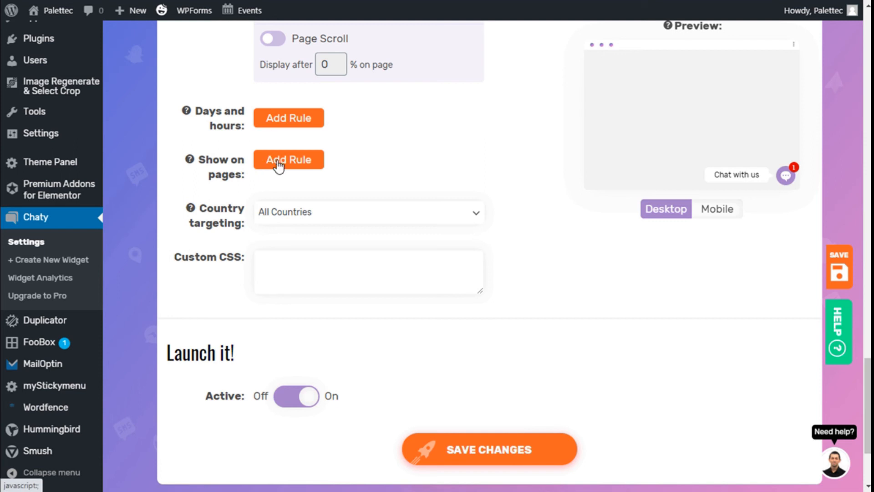
scroll(377, 165, "down", 1)
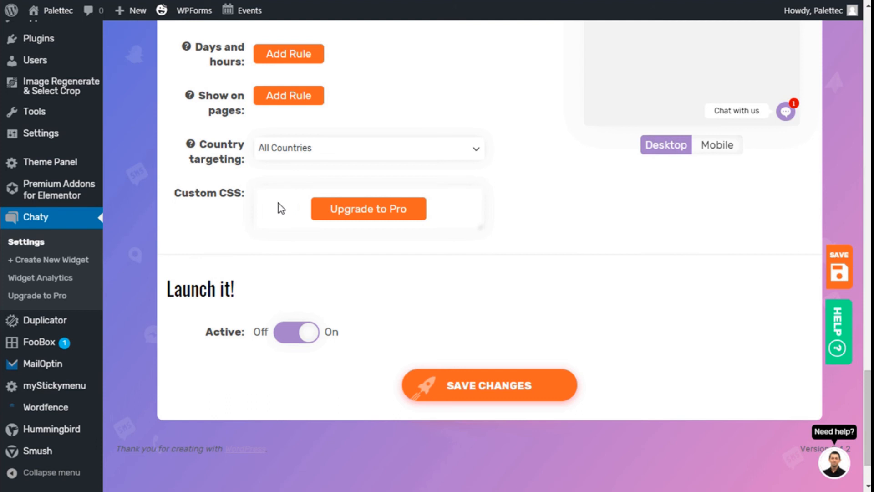
scroll(279, 203, "down", 1)
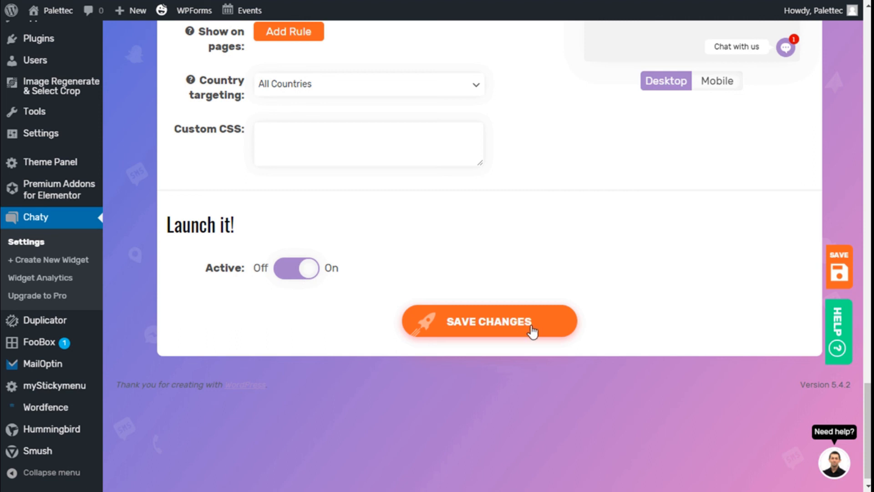
- Save the Chaty settings, accepting the WhatsApp number warning dialog
left_click(498, 327)
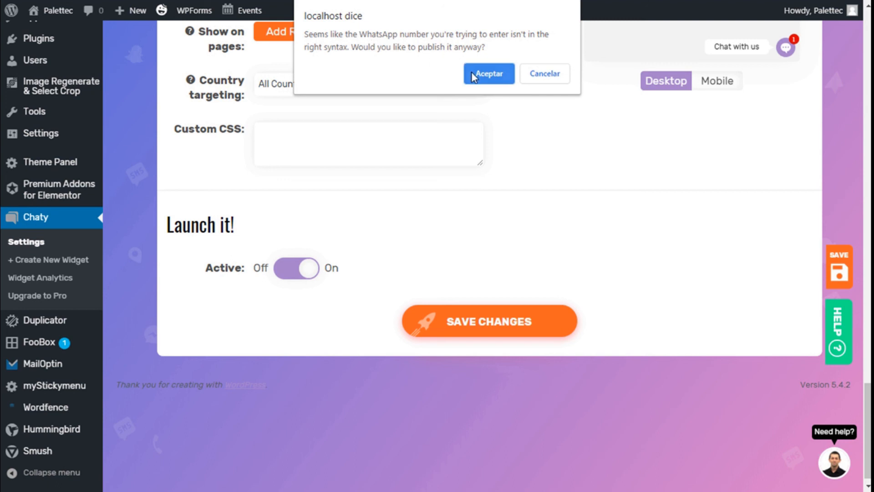
left_click(484, 78)
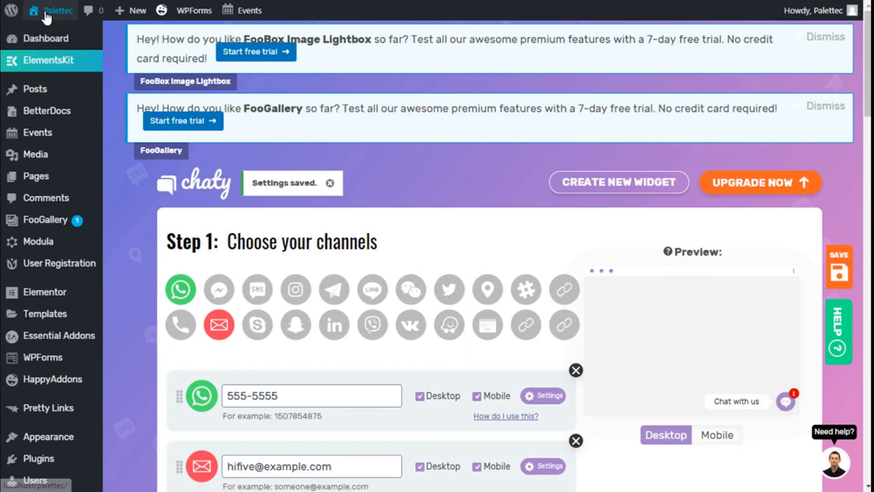
- Visit the live site, expand 'Chat with us' to check WhatsApp and Email links, then collapse it
mouse_move(53, 10)
left_click(45, 33)
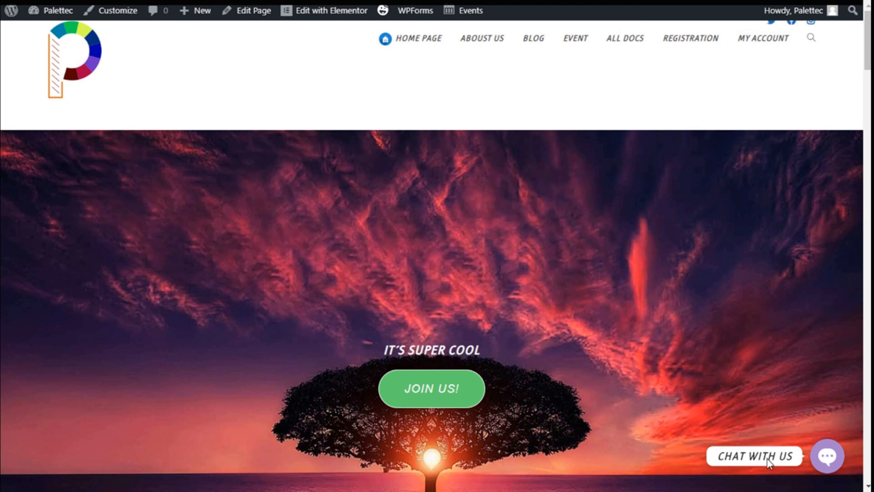
left_click(795, 464)
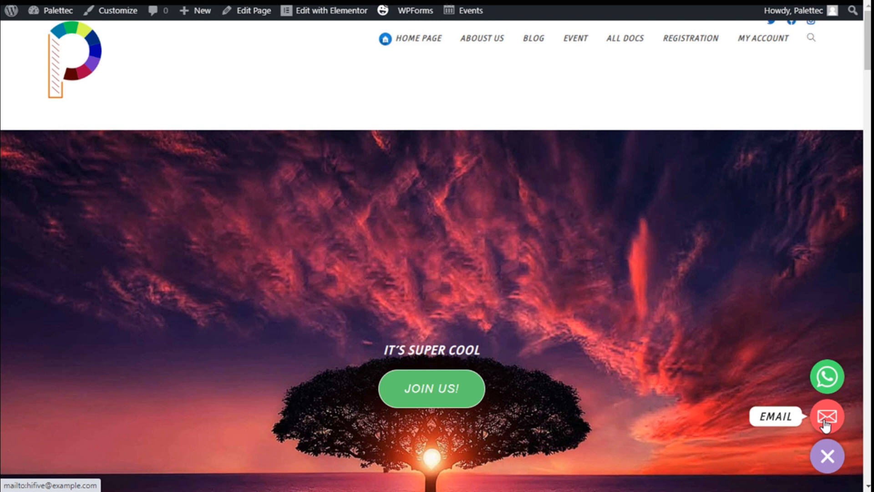
left_click(827, 456)
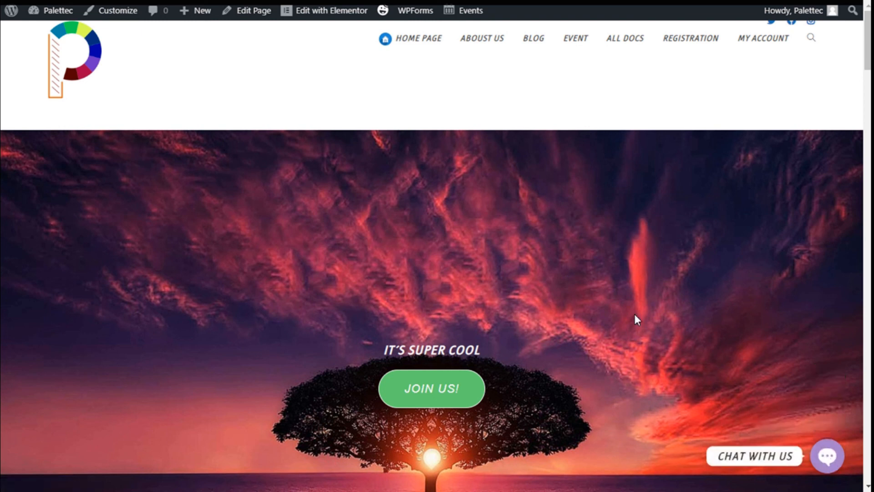